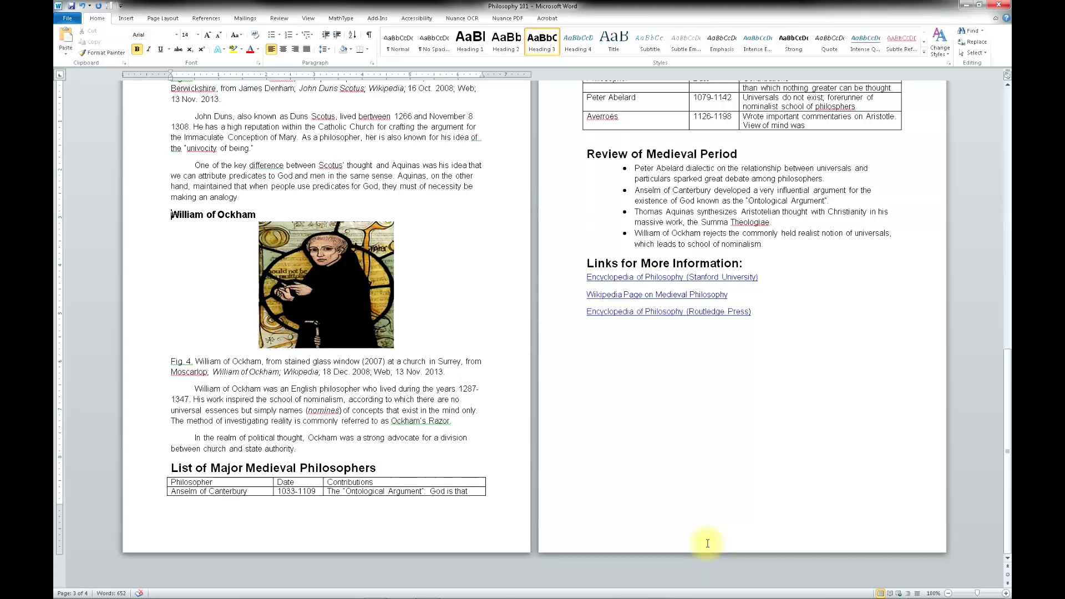
From the line after the links, jump to John Duns Scotus using the JAWS Heading List
{"action": "mouse_move", "coordinate": [732, 597]}
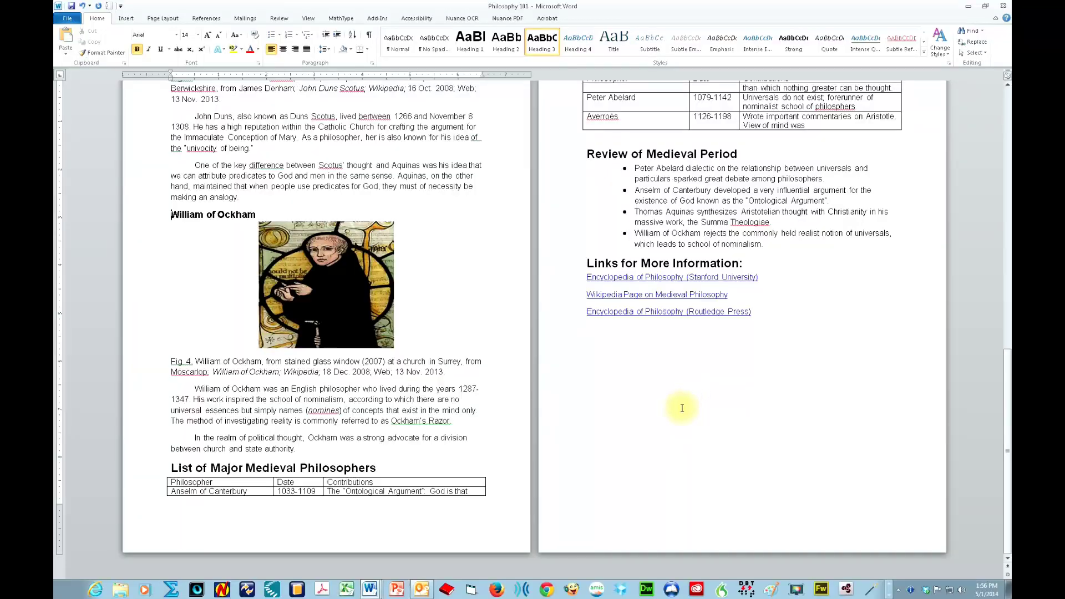
{"action": "left_click", "coordinate": [682, 408]}
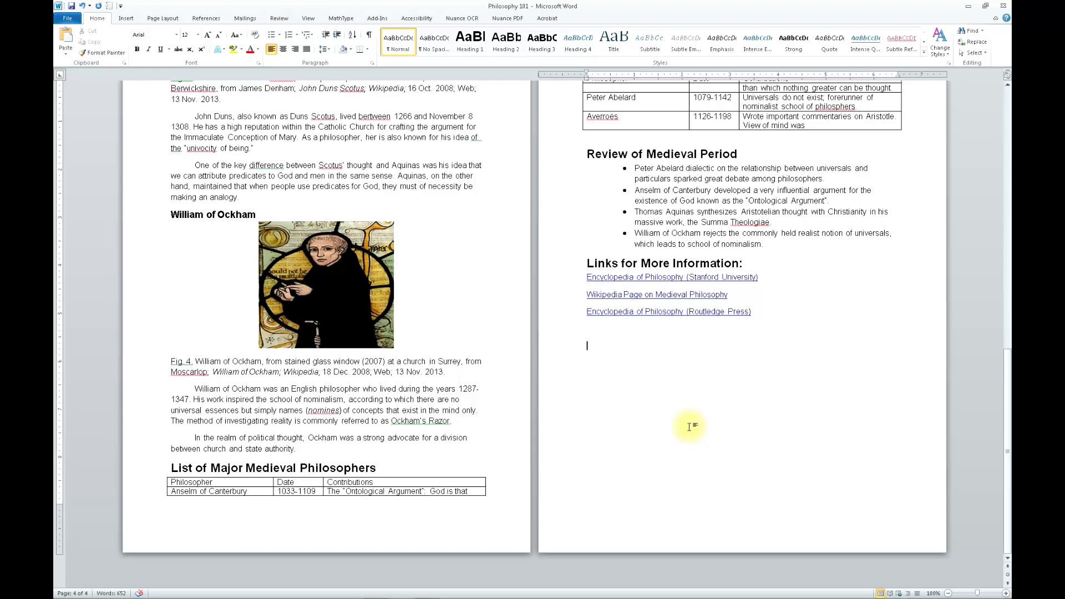
{"action": "key", "text": "Insert+F6"}
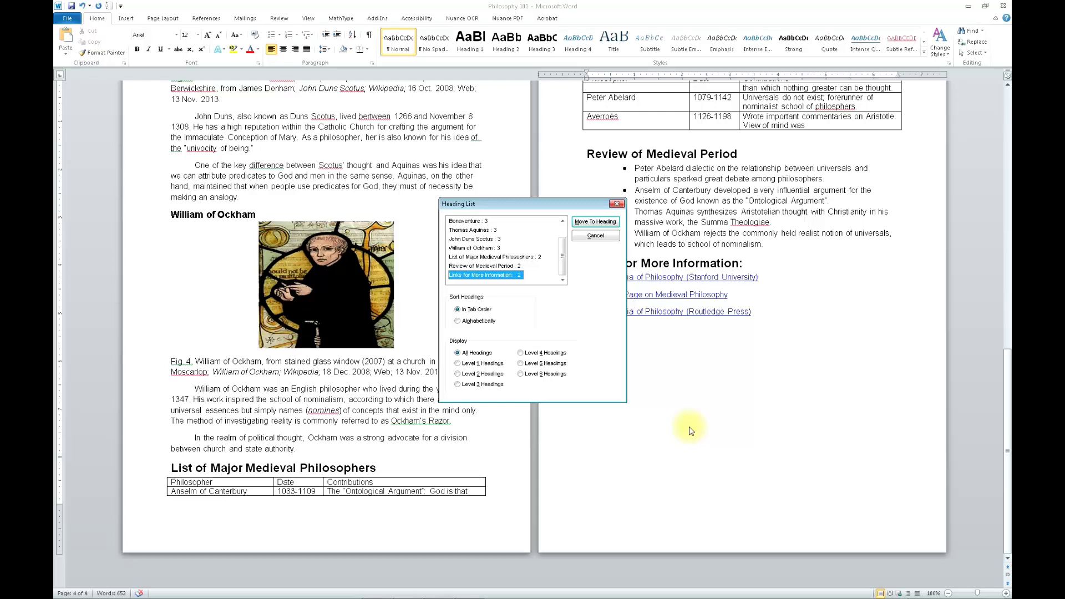
{"action": "key", "text": "Up"}
{"action": "key", "text": "Up"}
{"action": "key", "text": "Up"}
{"action": "key", "text": "Up"}
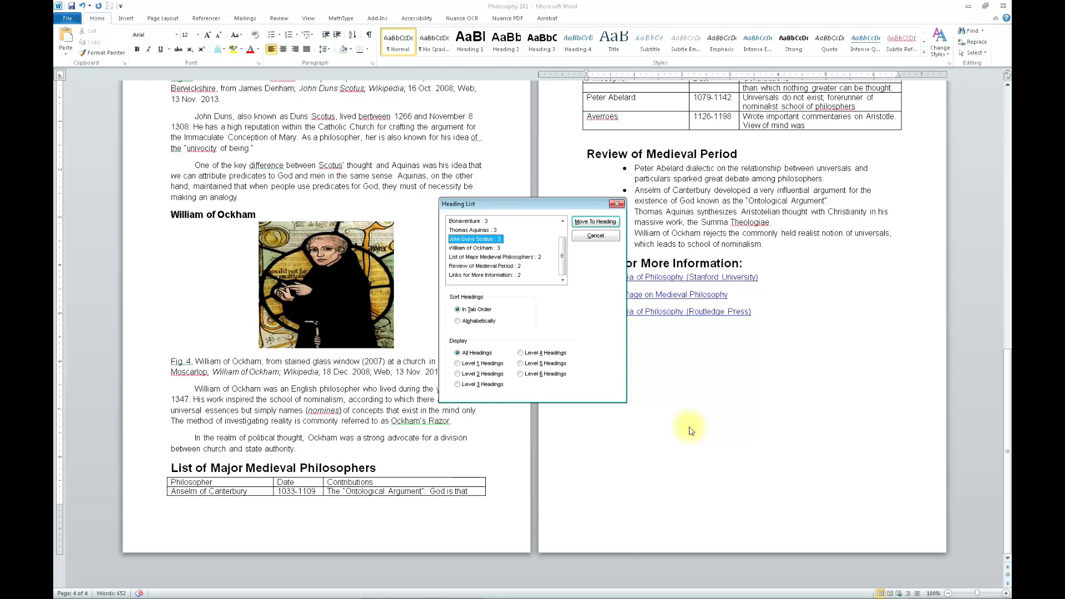
{"action": "key", "text": "Tab"}
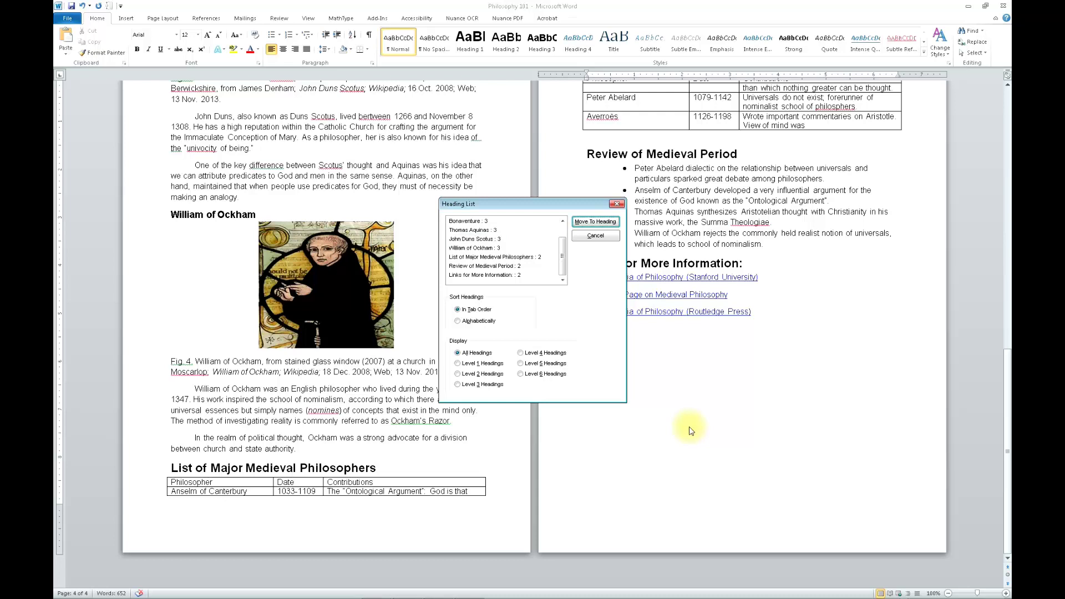
{"action": "key", "text": "Return"}
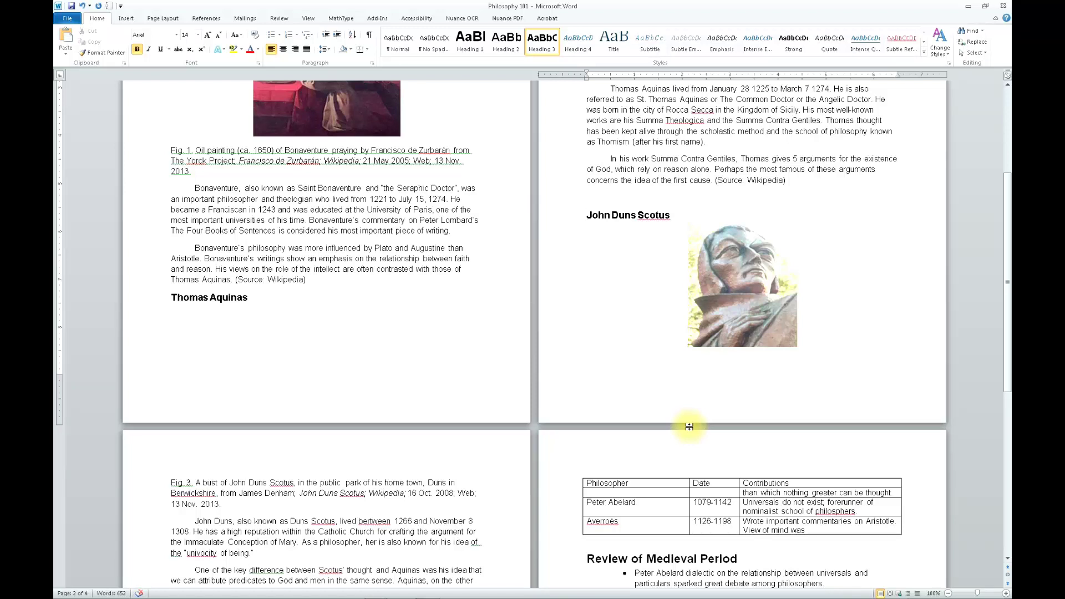
Step through William of Ockham, List of Major Medieval Philosophers, Review of Medieval Period and Links for More Information
{"action": "key", "text": "Page_Down"}
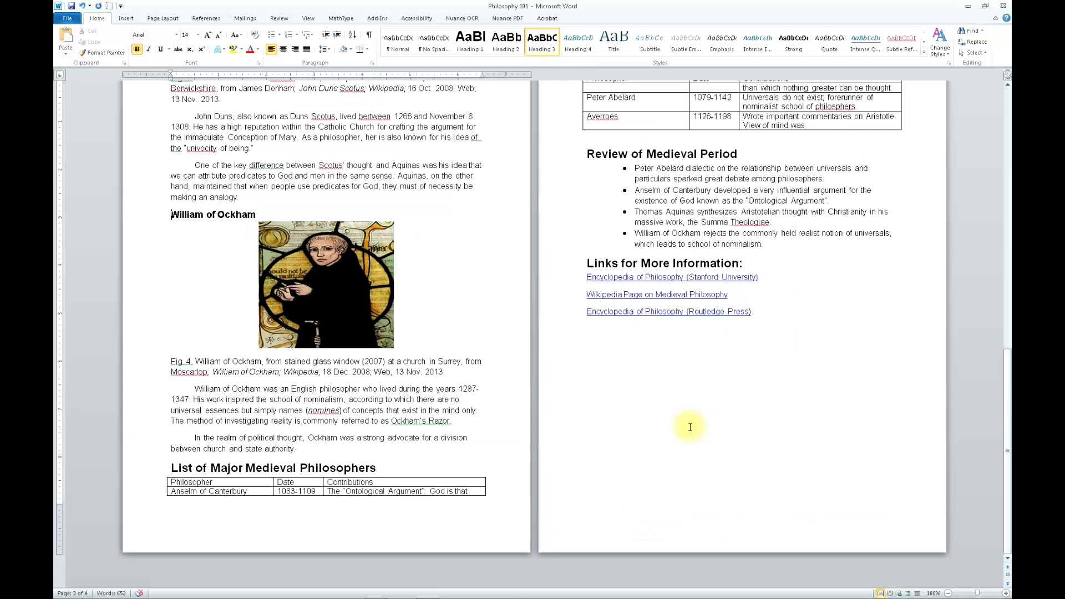
{"action": "key", "text": "Down"}
{"action": "key", "text": "Down"}
{"action": "key", "text": "Down"}
{"action": "key", "text": "Down"}
{"action": "key", "text": "Down"}
{"action": "key", "text": "Down"}
{"action": "key", "text": "Down"}
{"action": "key", "text": "Down"}
{"action": "key", "text": "Down"}
{"action": "key", "text": "Down"}
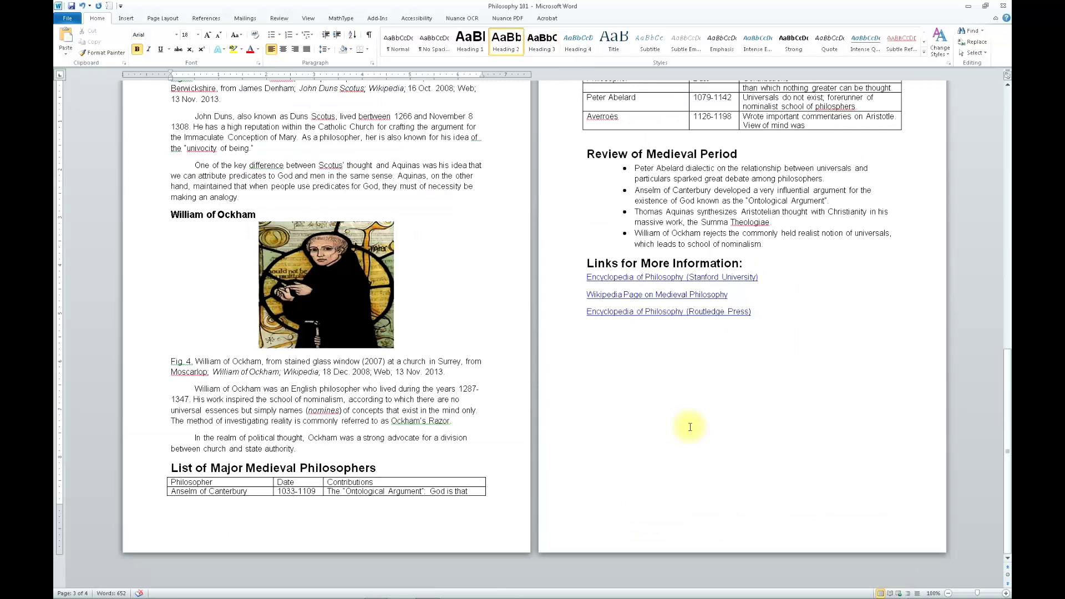
{"action": "key", "text": "Down"}
{"action": "key", "text": "Down"}
{"action": "key", "text": "Down"}
{"action": "key", "text": "Down"}
{"action": "key", "text": "Down"}
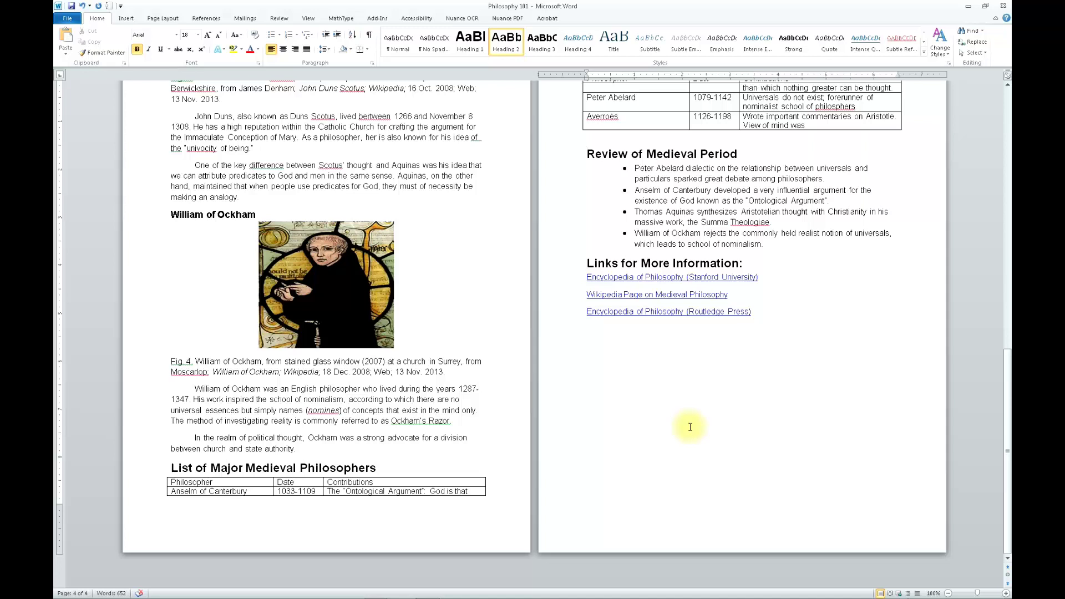
{"action": "key", "text": "Down"}
{"action": "key", "text": "Down"}
{"action": "key", "text": "Down"}
{"action": "key", "text": "Down"}
{"action": "key", "text": "Down"}
{"action": "key", "text": "Down"}
{"action": "key", "text": "Down"}
{"action": "key", "text": "Down"}
{"action": "key", "text": "Down"}
{"action": "key", "text": "alt+Tab"}
{"action": "key", "text": "alt+Tab"}
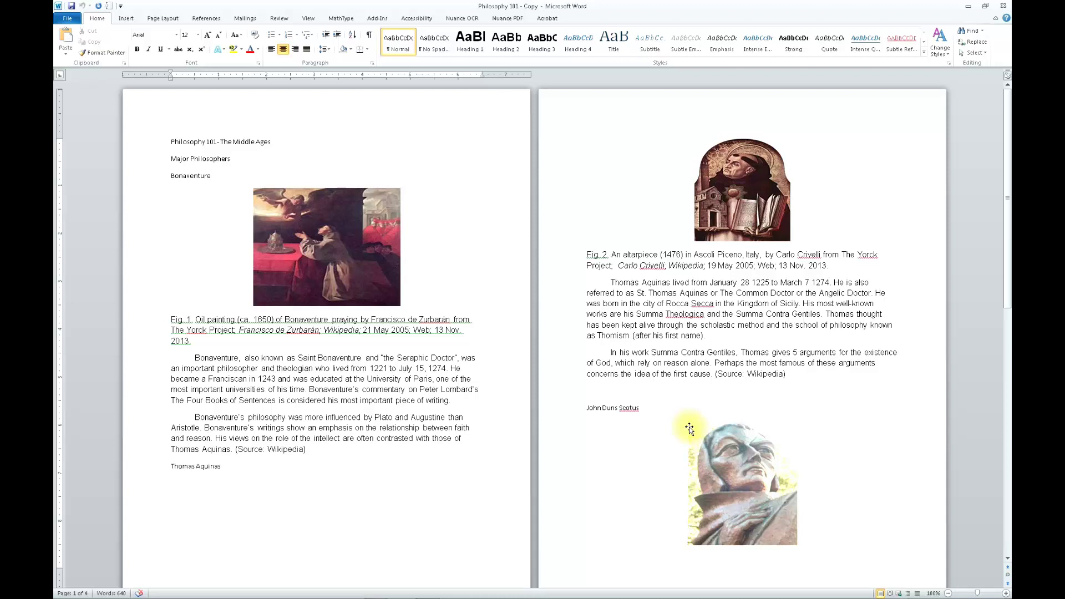
{"action": "key", "text": "alt+Tab"}
{"action": "key", "text": "alt+Tab"}
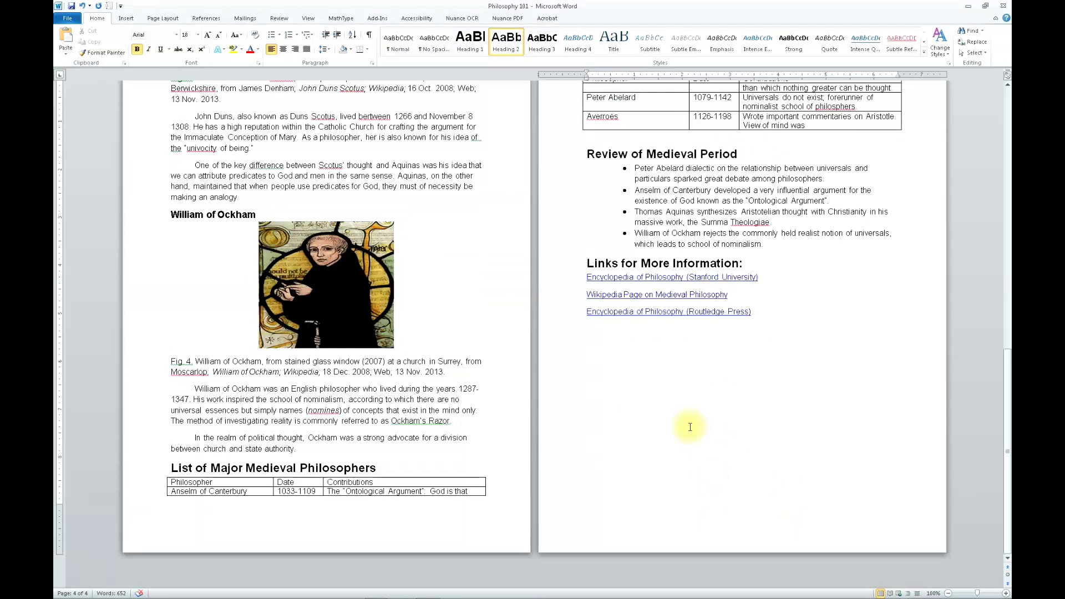
Go to the top of Philosophy 101, scroll down, then switch to Philosophy 101 - Copy
{"action": "key", "text": "ctrl+Home"}
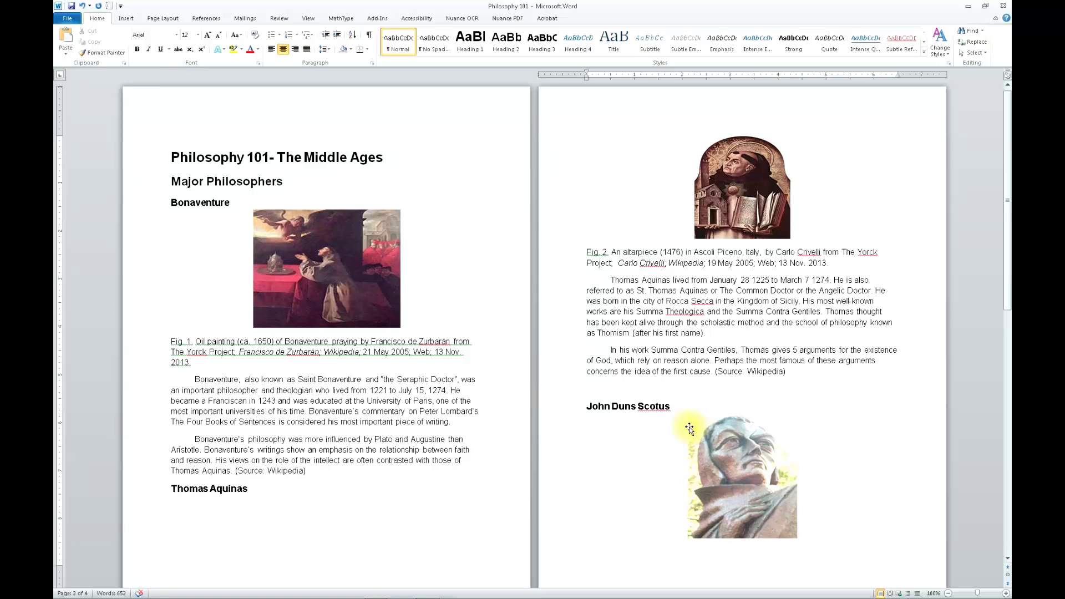
{"action": "scroll", "coordinate": [689, 428], "scroll_direction": "down", "scroll_amount": 15}
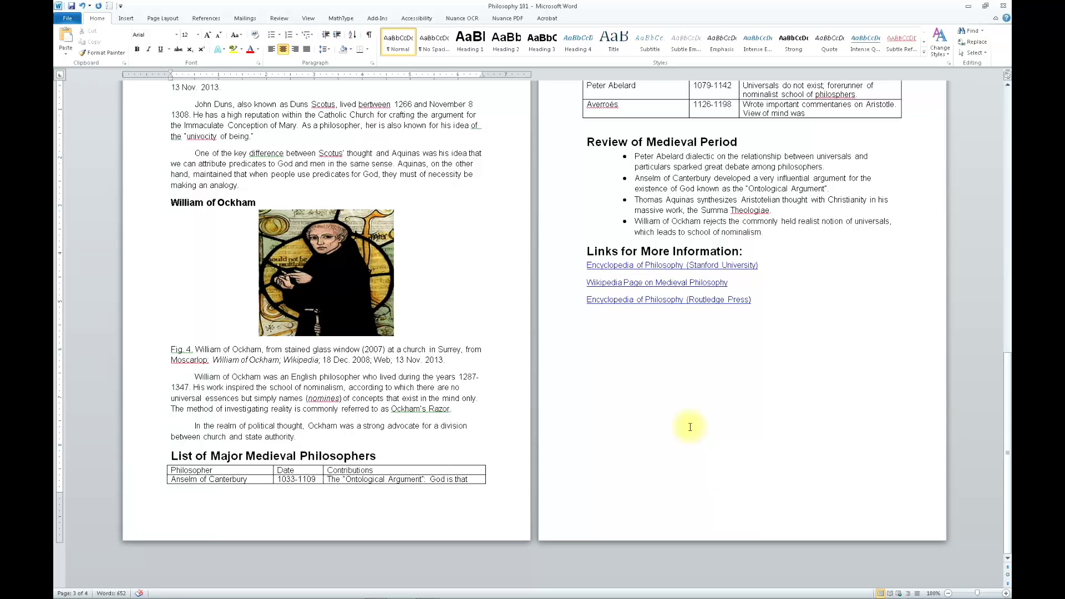
{"action": "key", "text": "alt+Tab"}
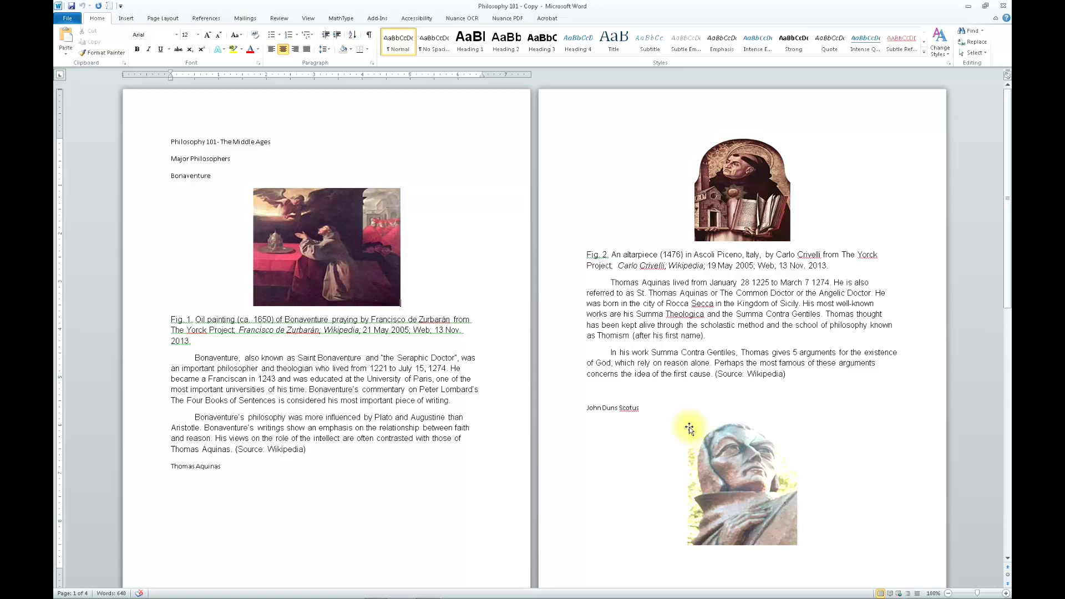
Scroll the copy down from page 2, then return to the formatted Philosophy 101 document's final pages
{"action": "left_click", "coordinate": [689, 429]}
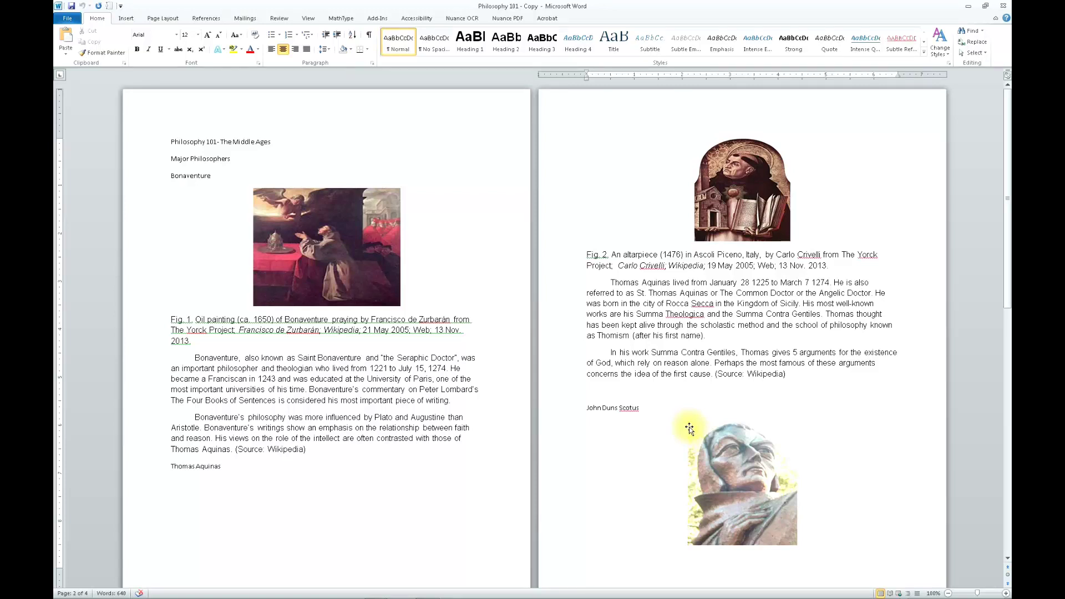
{"action": "scroll", "coordinate": [689, 428], "scroll_direction": "down", "scroll_amount": 10}
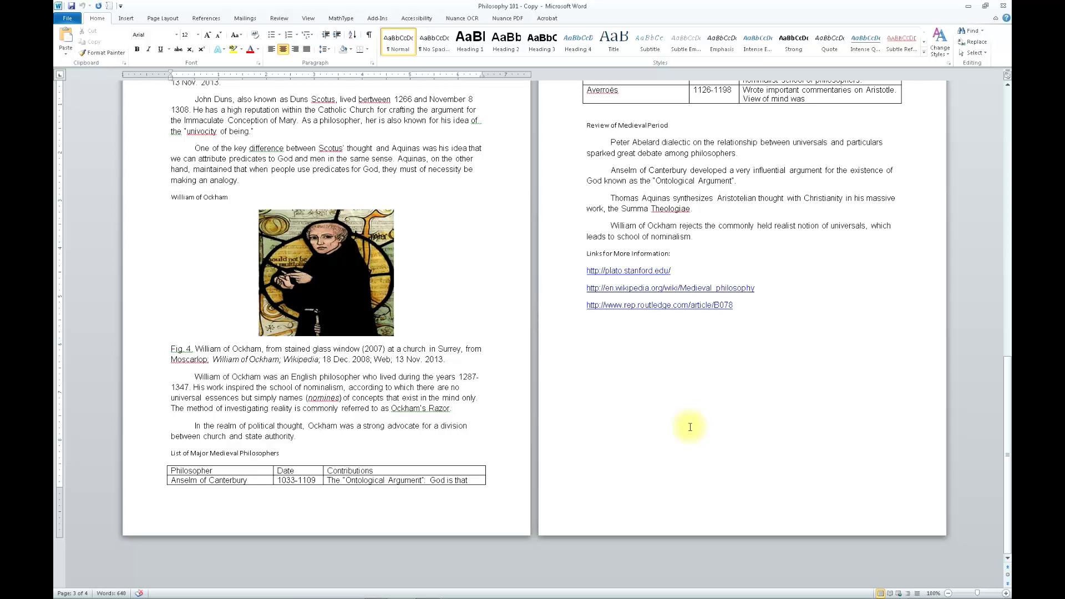
{"action": "key", "text": "alt+Tab"}
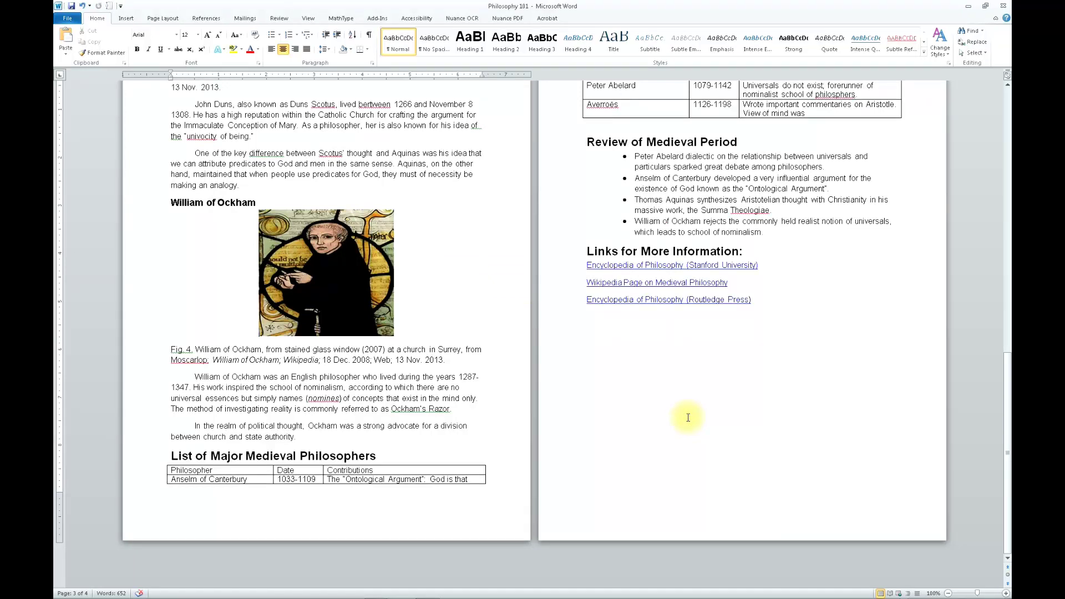
Place the cursor among Philosophy 101's named links, then switch to the copy's raw-URL links
{"action": "left_click", "coordinate": [688, 417]}
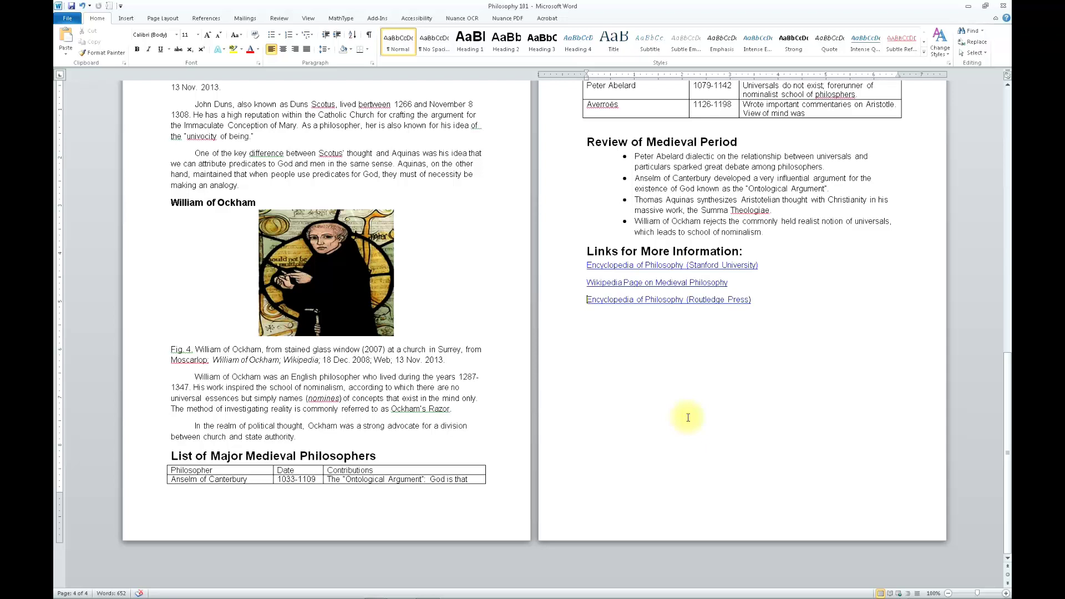
{"action": "key", "text": "alt+Tab"}
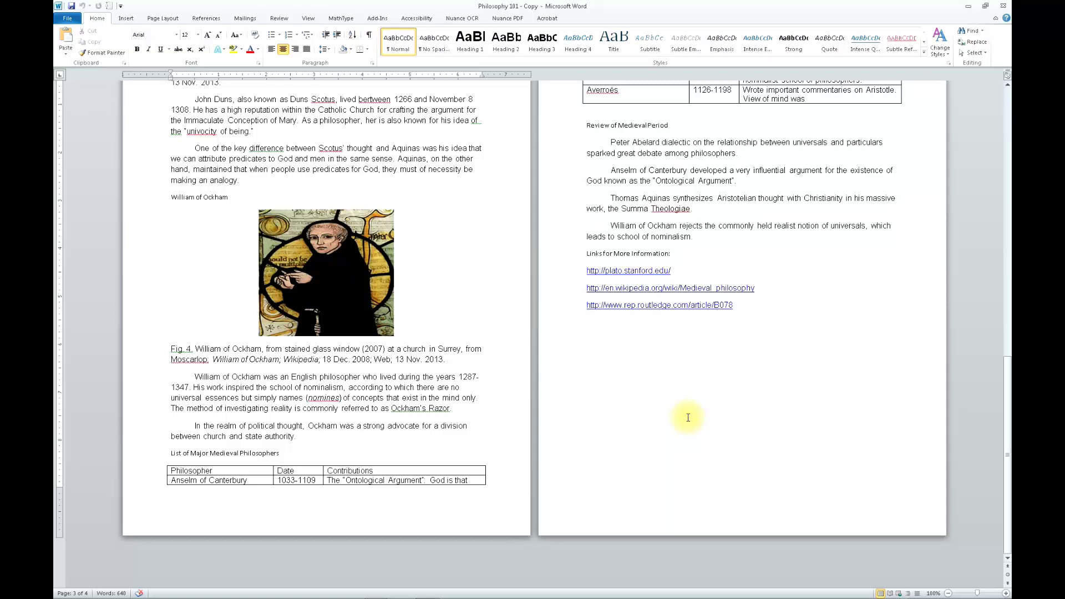
{"action": "key", "text": "Down"}
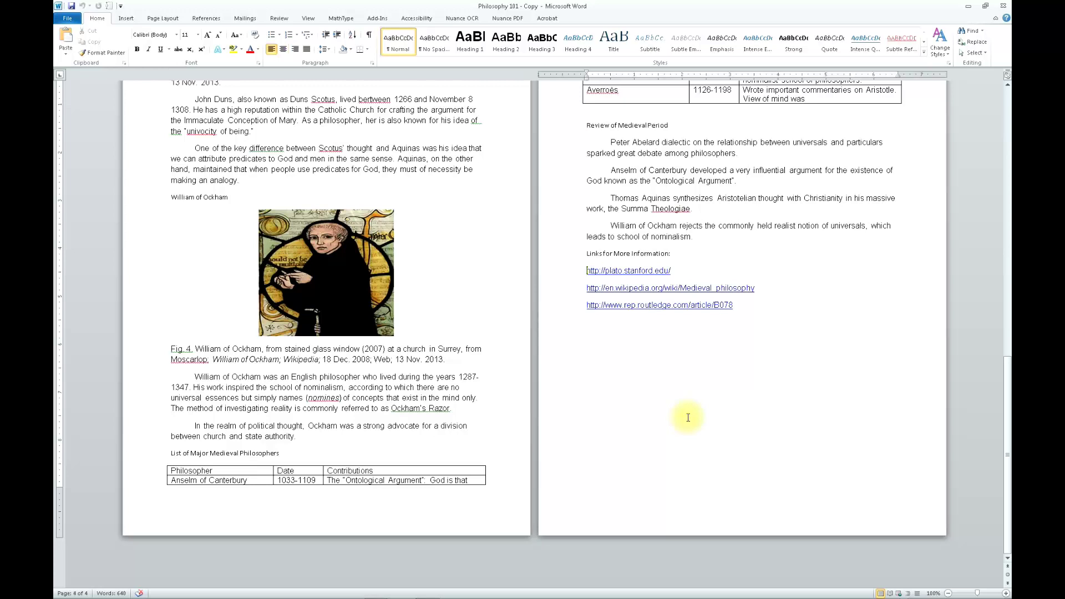